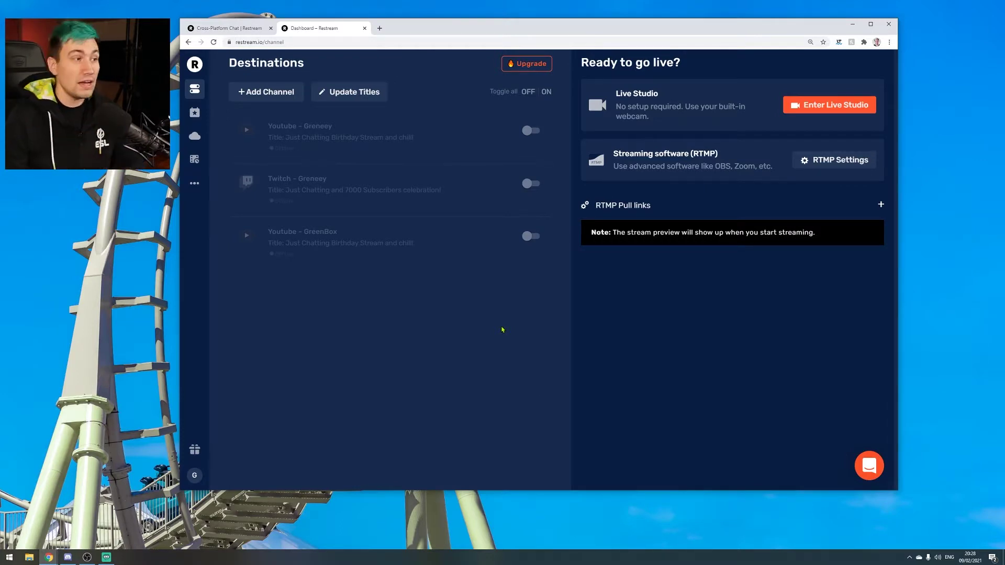
Begin adding a Twitch channel in Restream, then switch to the Cross-Platform Chat page
left_click(246, 92)
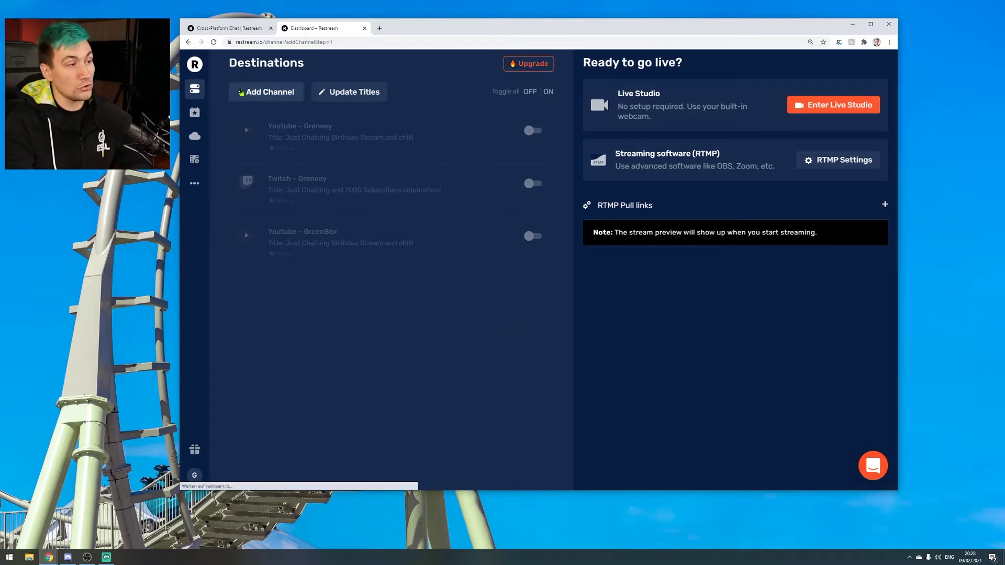
scroll(619, 329, "down", 5)
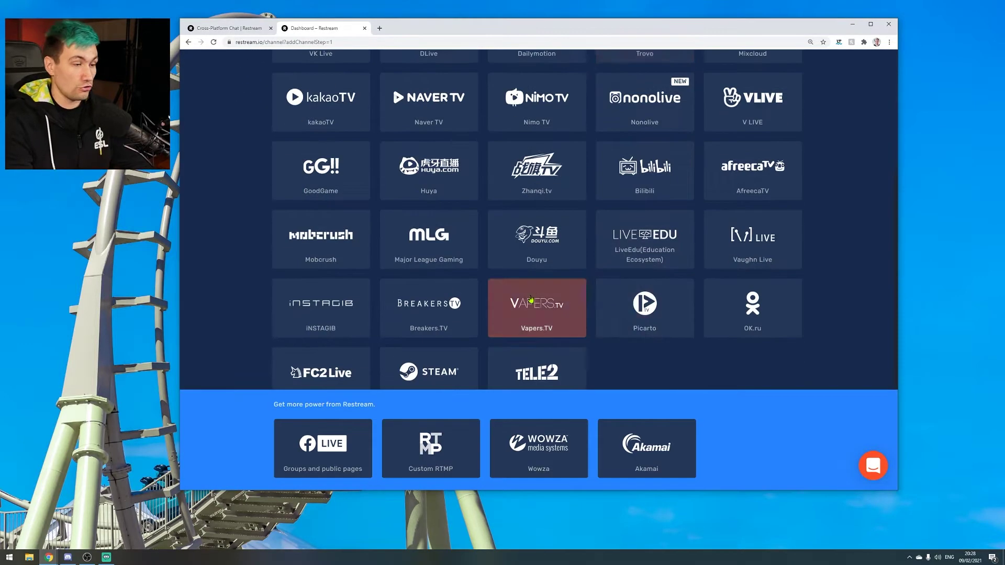
scroll(571, 314, "up", 4)
scroll(571, 314, "up", 1)
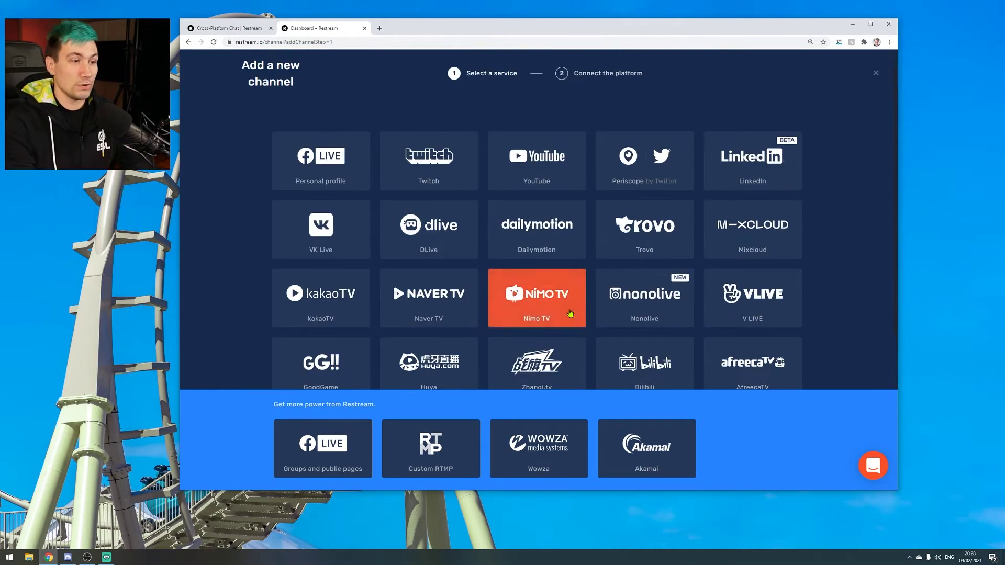
left_click(463, 163)
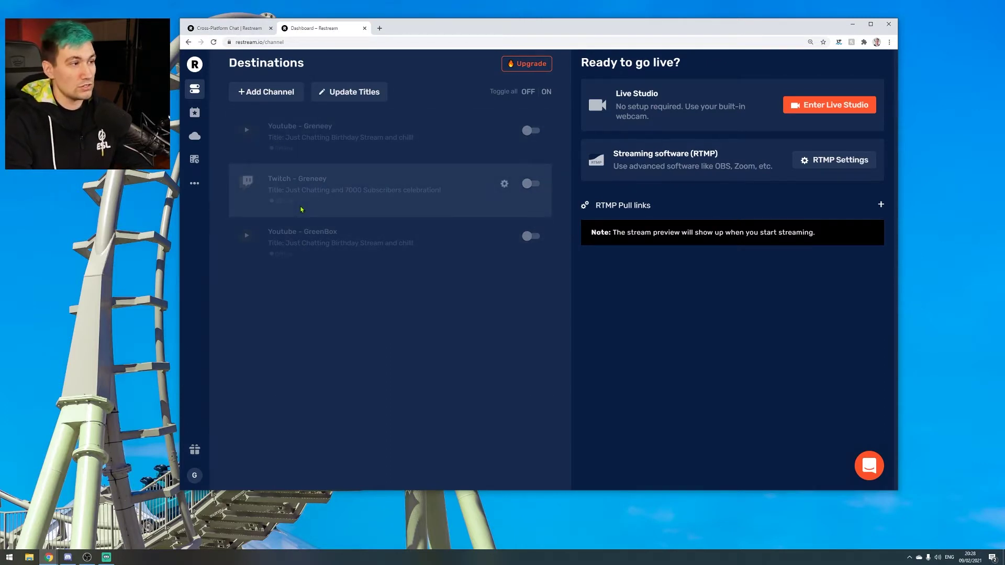
left_click(221, 29)
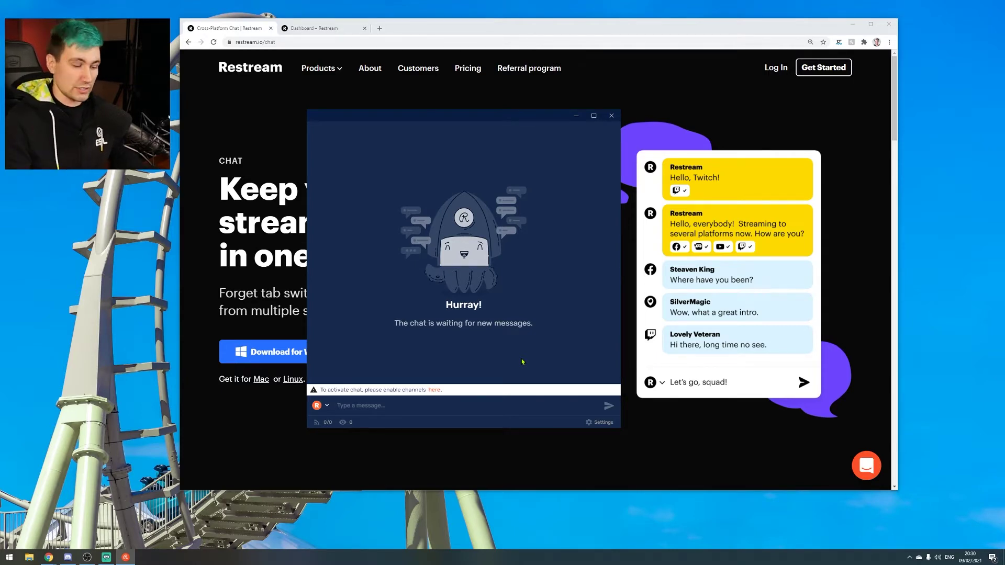
Launch OBS Studio (64bit) from Windows search using 'ob'
key("super")
type("ob")
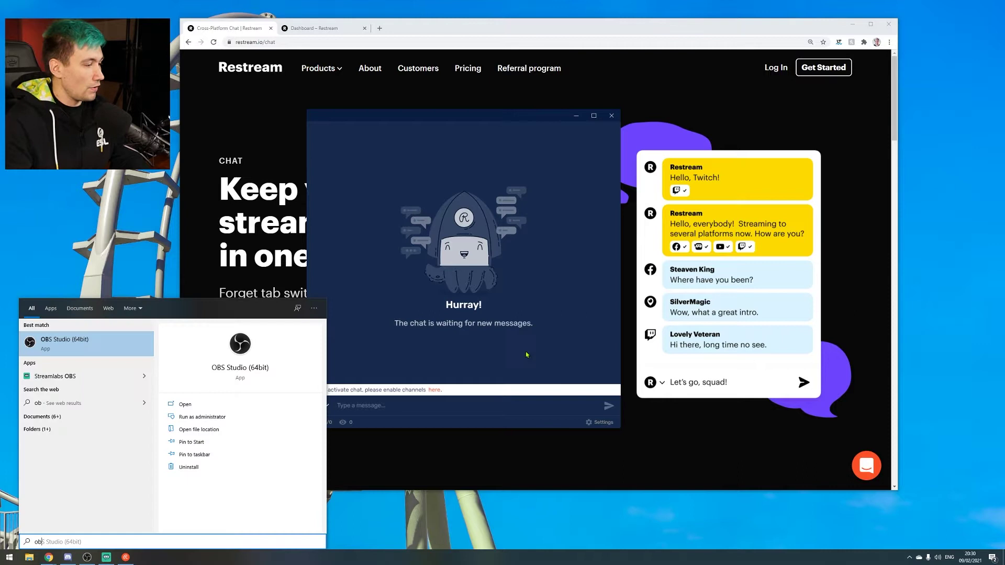
left_click(33, 343)
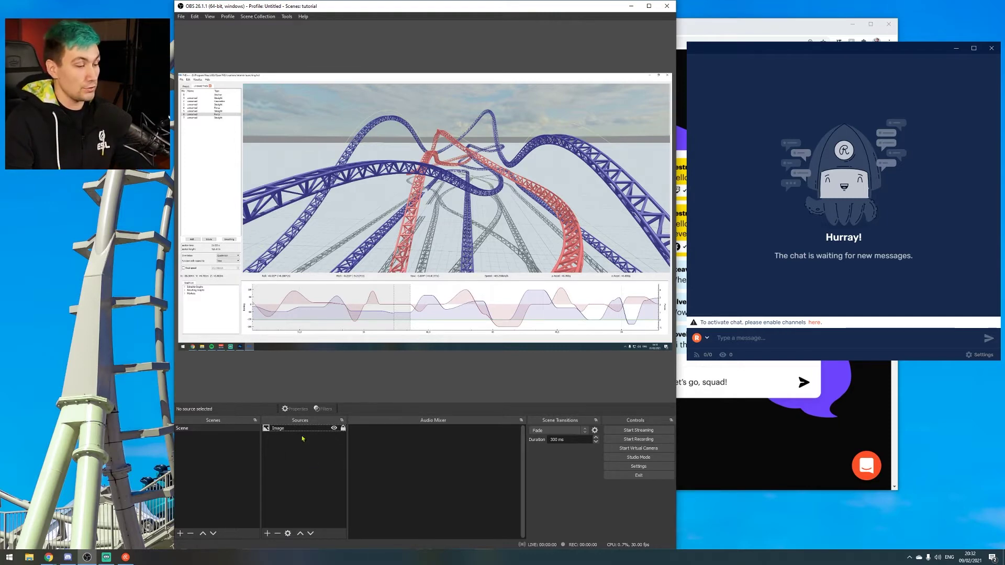
Add a Browser source named 'Rechat' to the scene, then bring Restream Chat forward
left_click(270, 533)
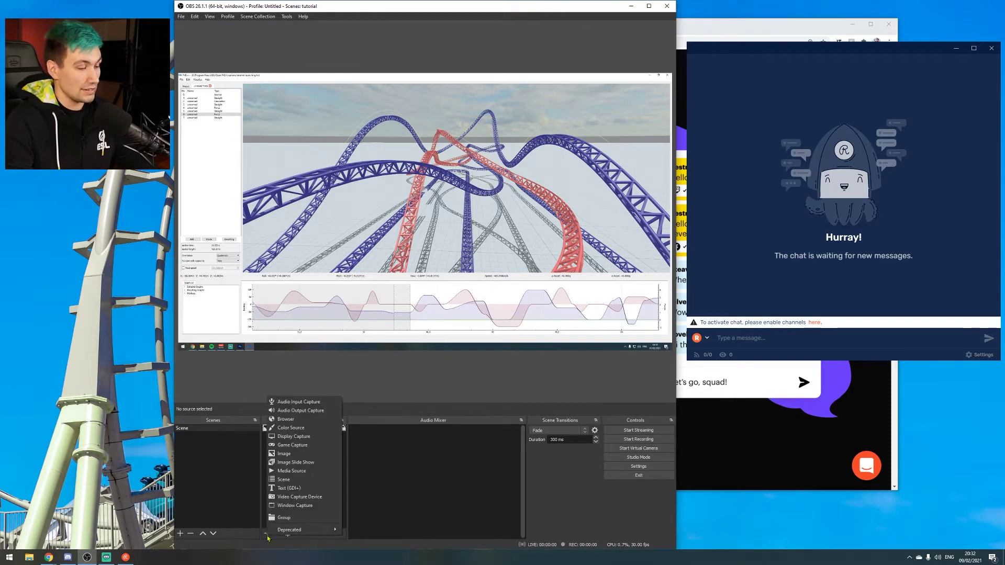
left_click(295, 424)
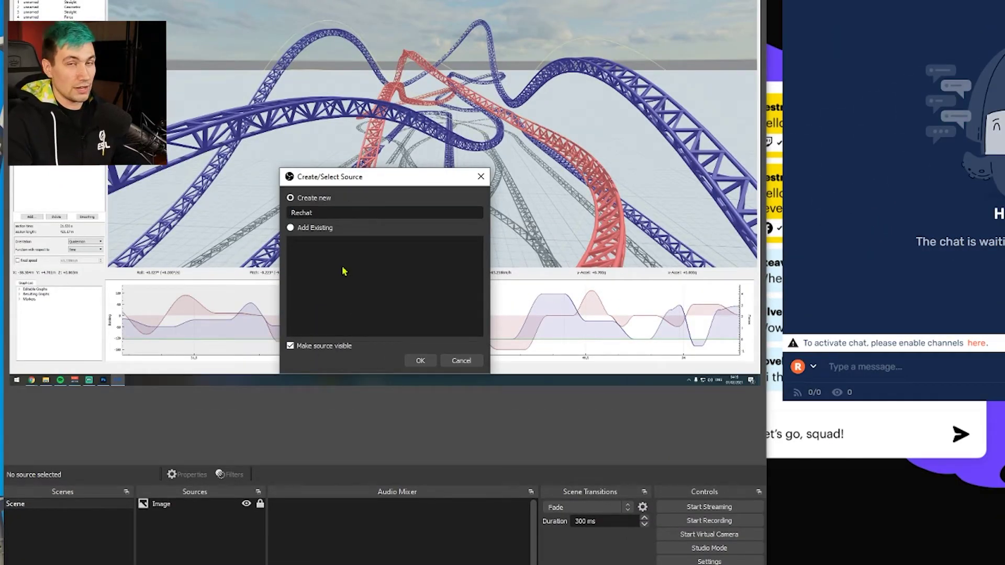
left_click(427, 364)
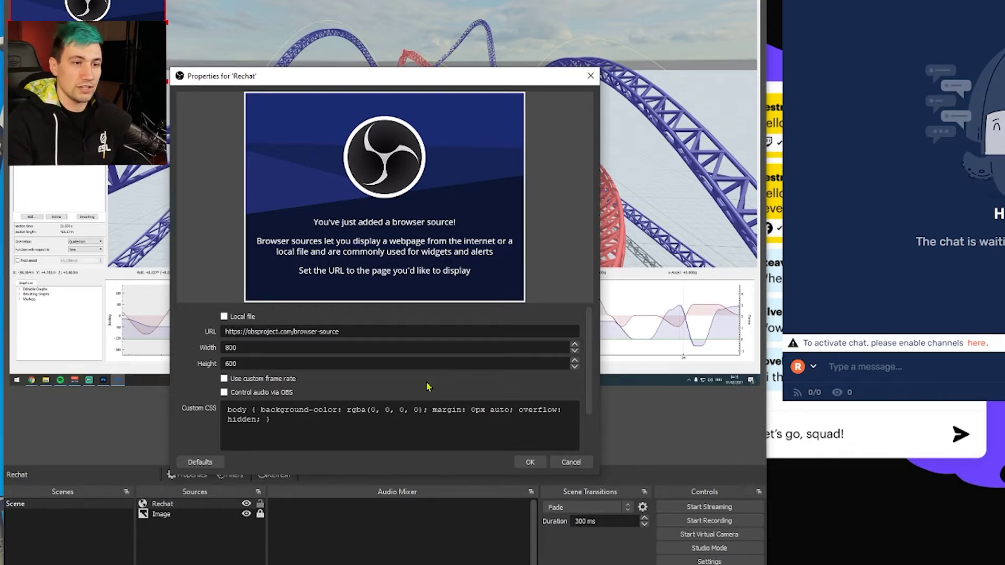
left_click(863, 366)
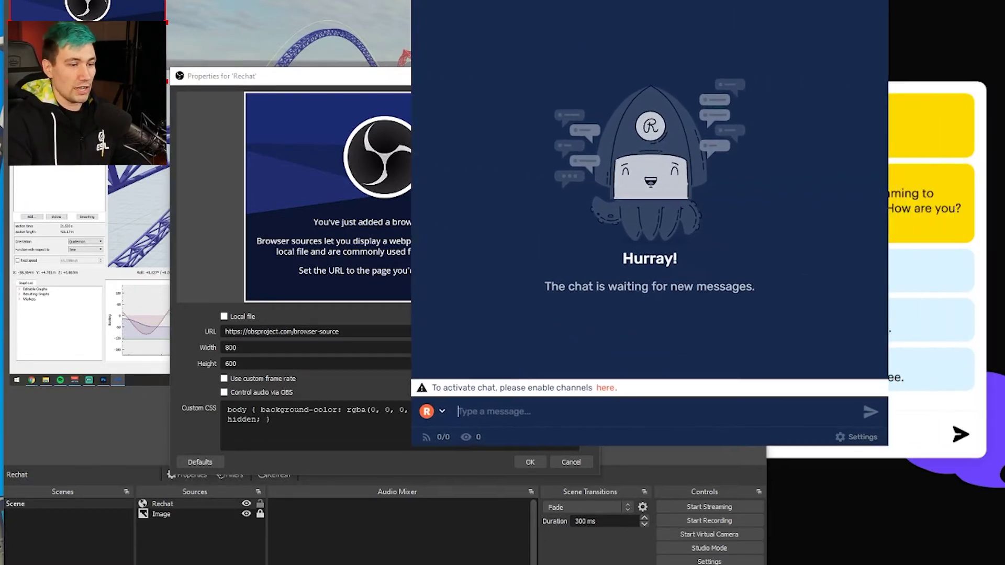
Open Restream Chat's Embed in stream settings and lower the message scale from 400% to 110%
left_click(831, 439)
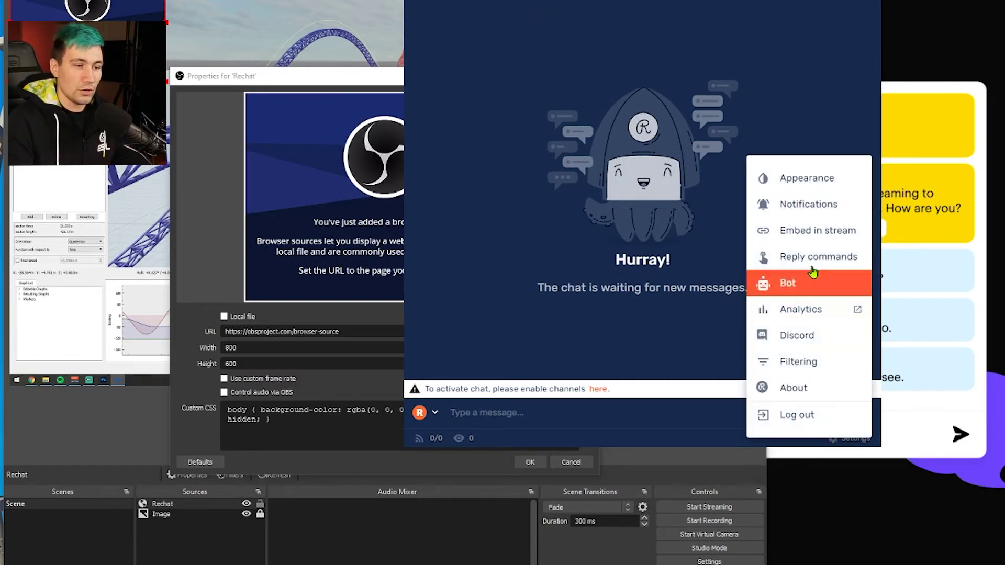
left_click(817, 240)
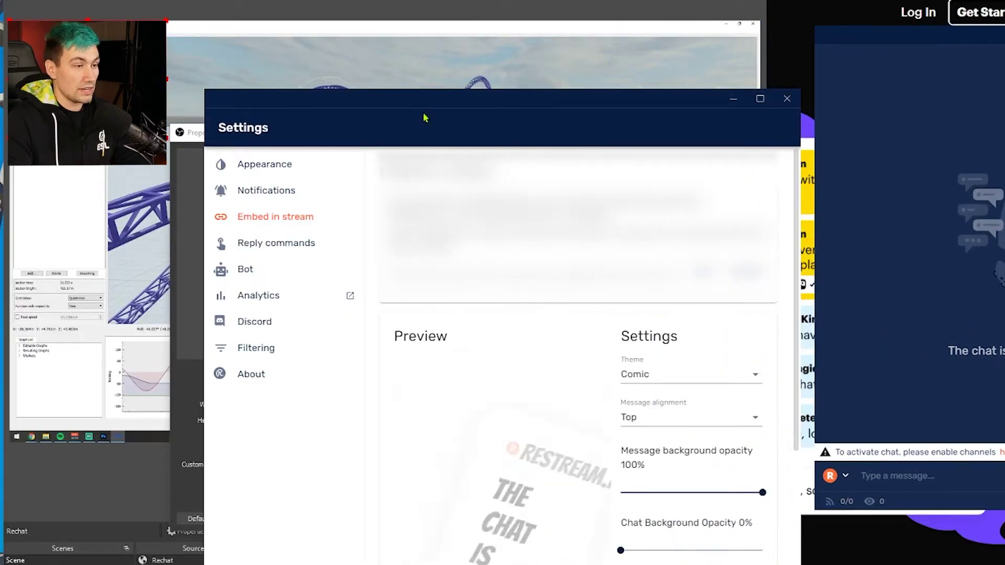
left_click_drag(507, 101, 510, 24)
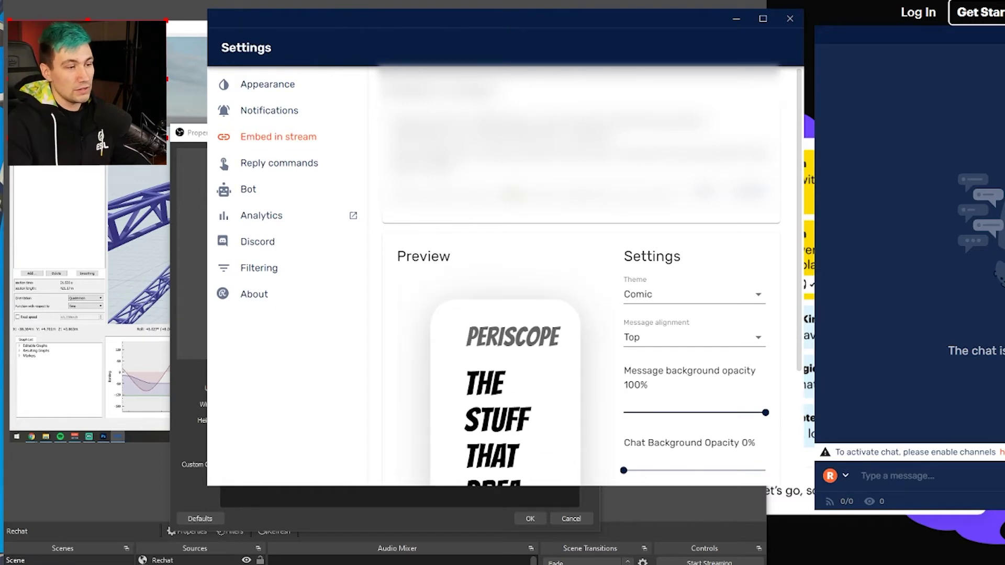
scroll(610, 231, "down", 3)
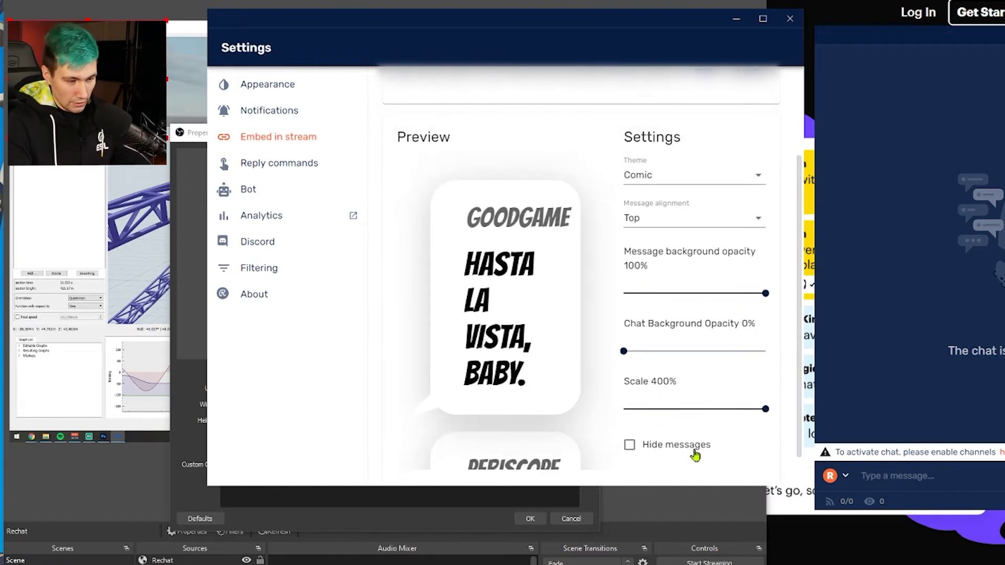
left_click_drag(767, 412, 661, 420)
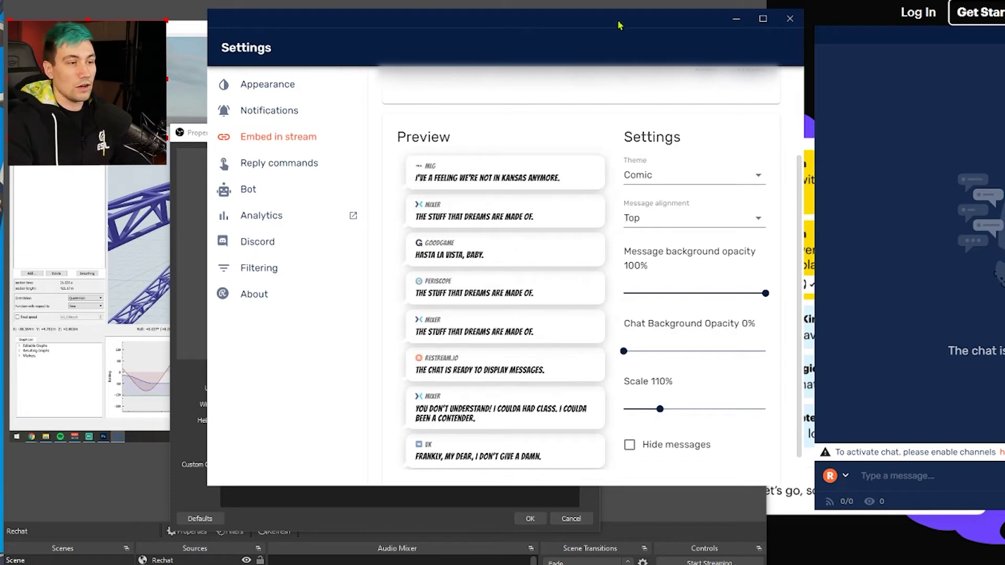
left_click_drag(618, 25, 584, 32)
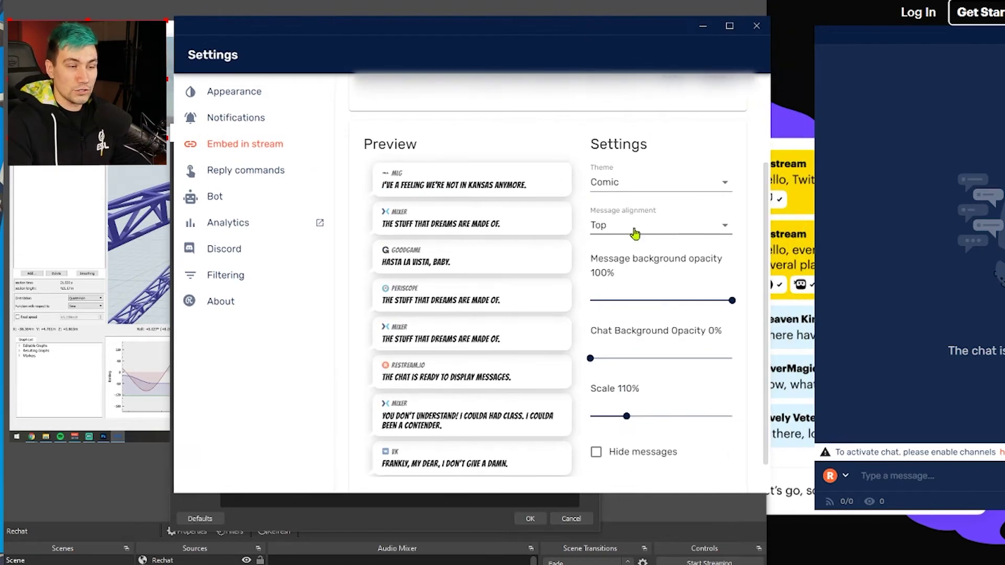
left_click(661, 192)
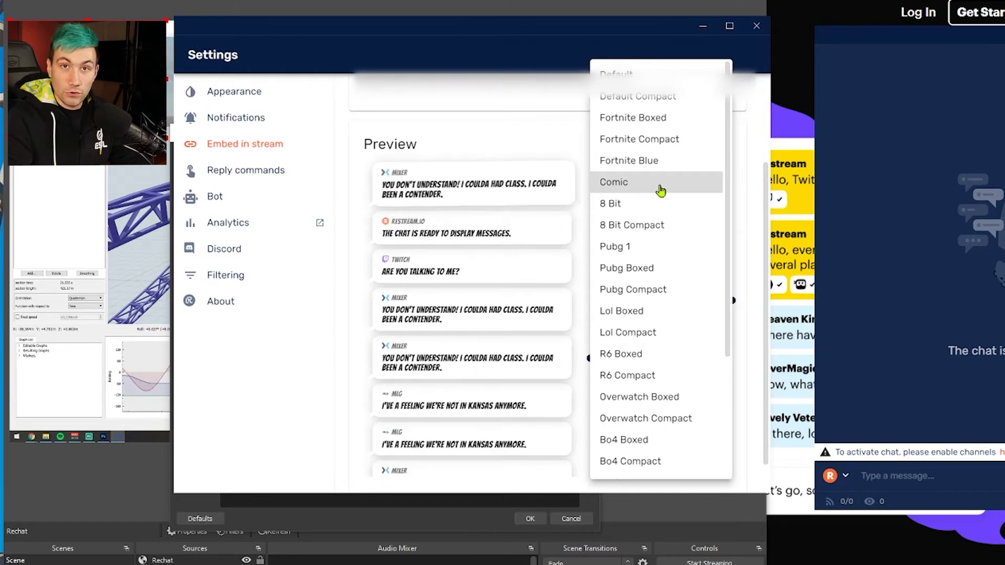
scroll(662, 191, "down", 3)
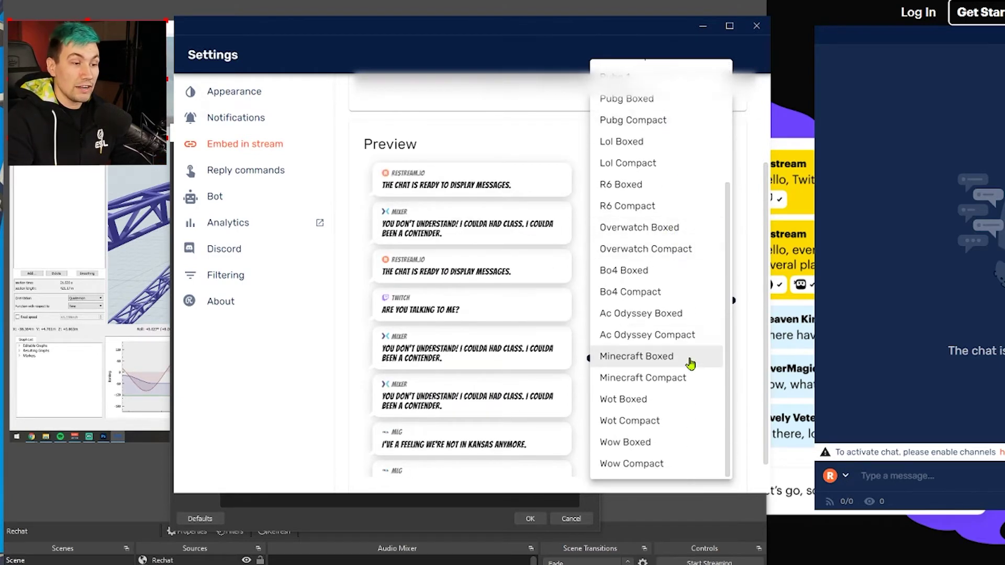
left_click(689, 369)
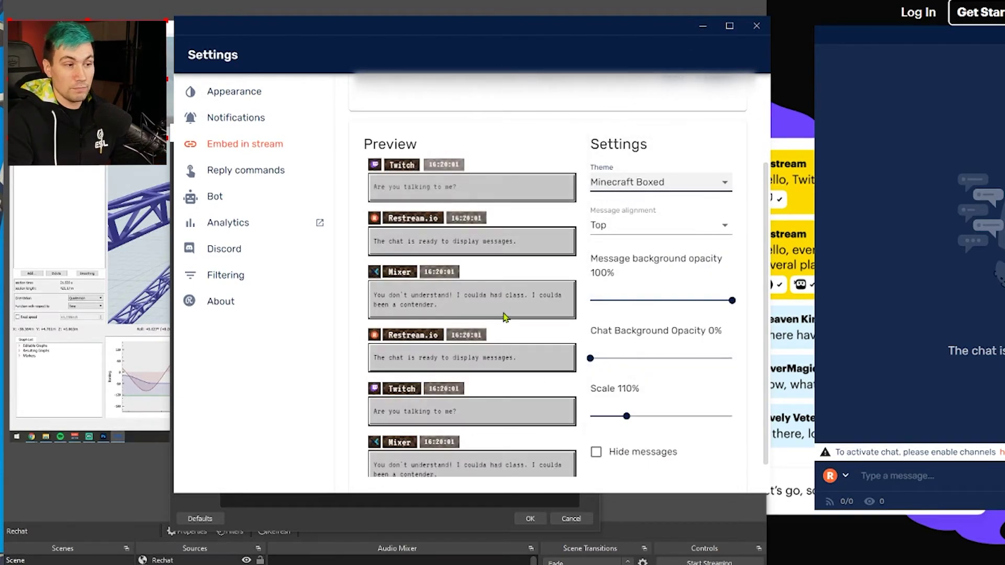
left_click(660, 180)
scroll(638, 184, "up", 2)
left_click(628, 116)
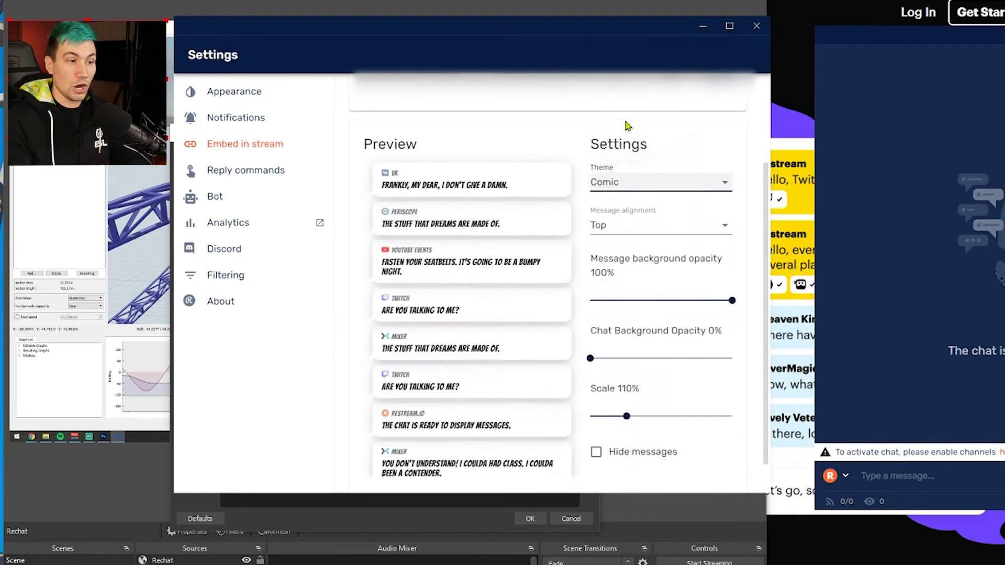
scroll(765, 252, "down", 1)
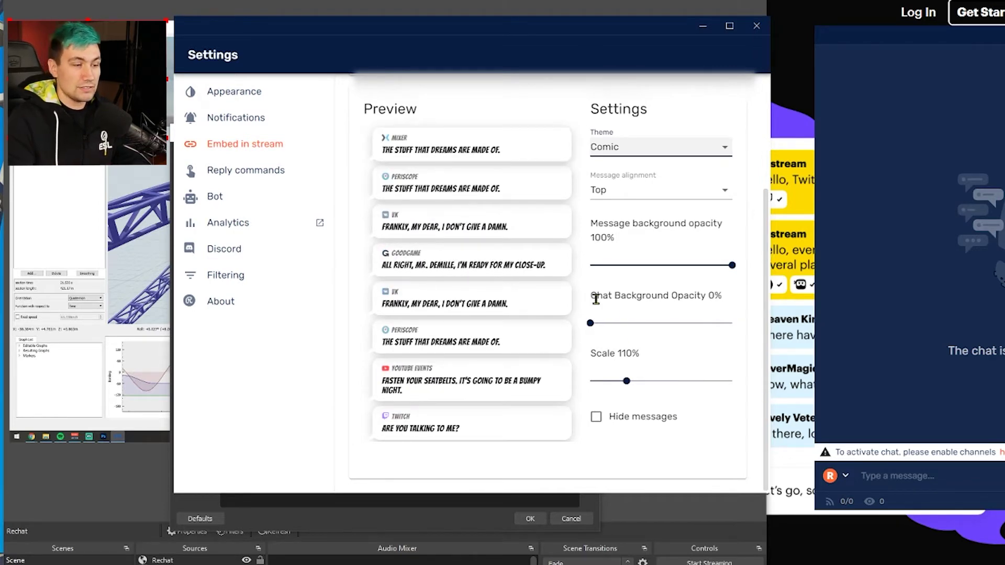
Set chat background opacity to 100% and back to 0%, then raise the scale to 400%
left_click_drag(596, 297, 708, 292)
double_click(680, 300)
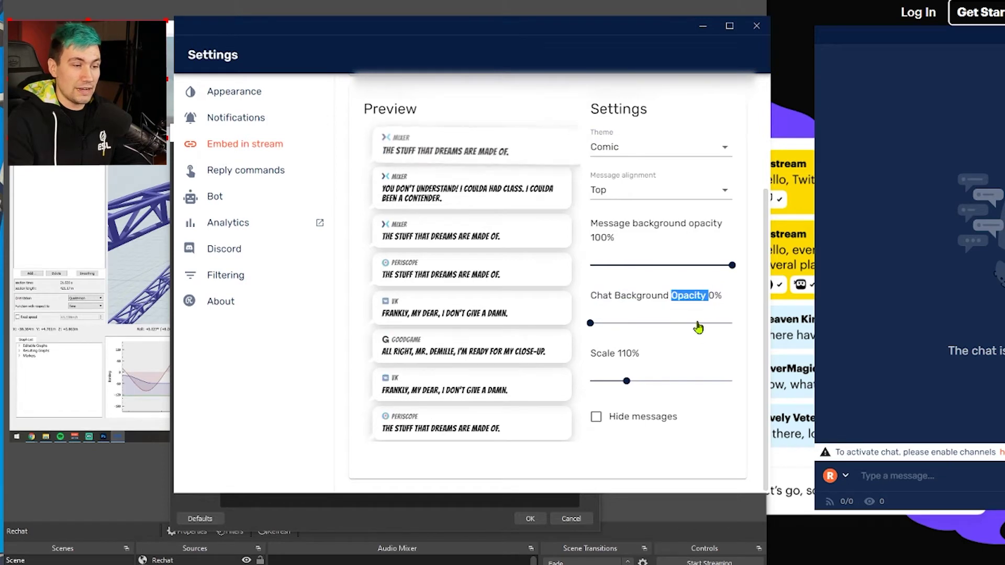
left_click_drag(588, 327, 765, 316)
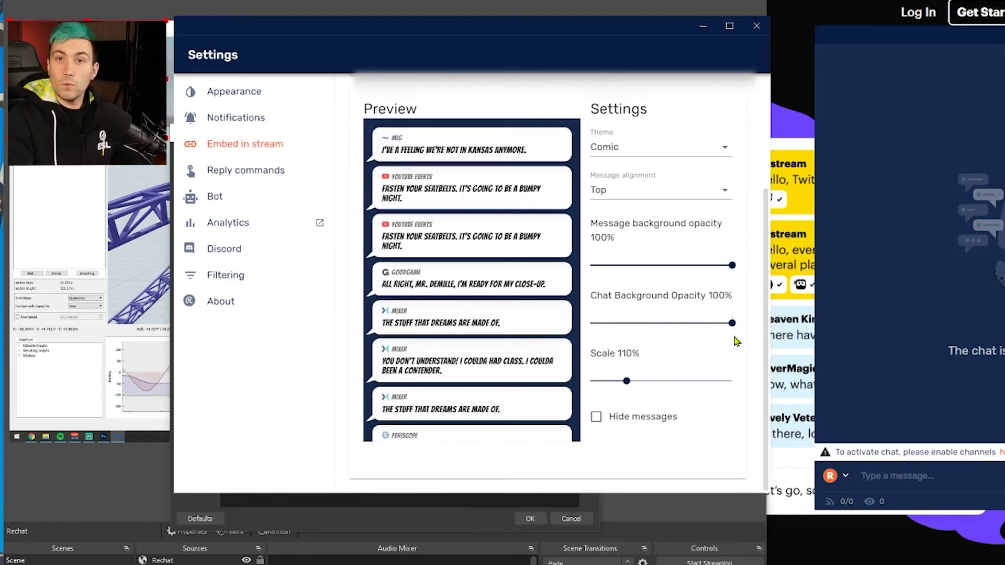
mouse_move(735, 335)
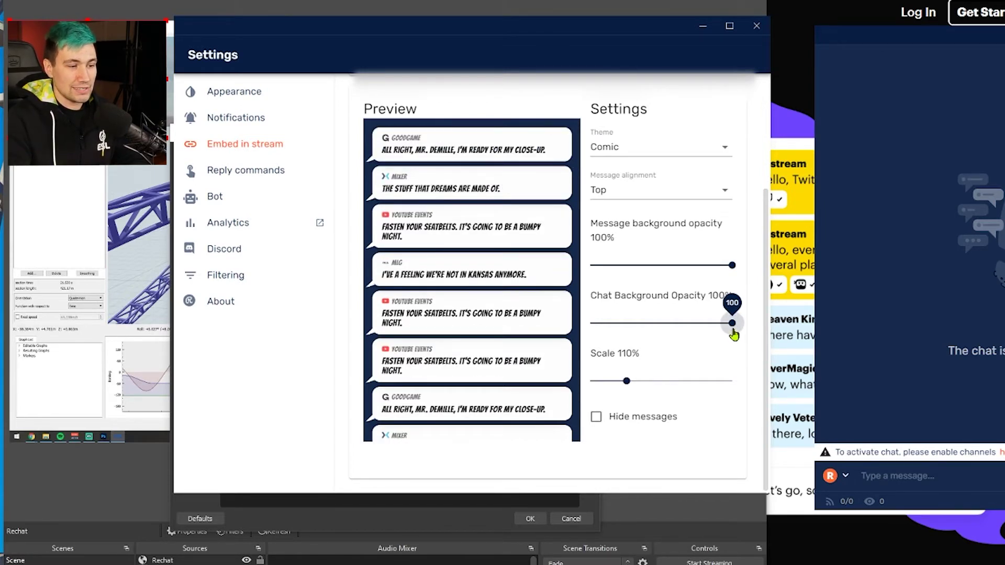
left_click_drag(706, 332, 590, 322)
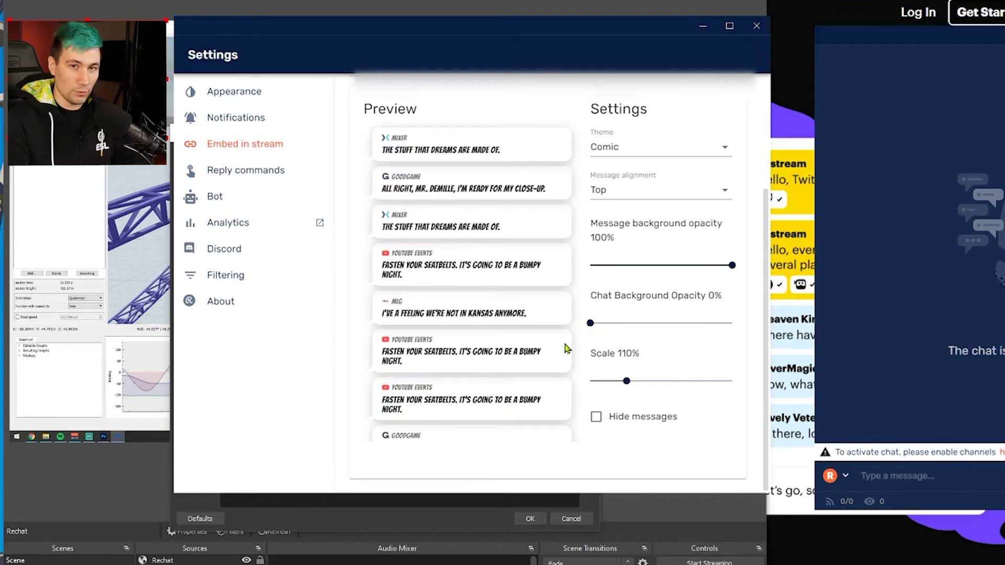
mouse_move(585, 336)
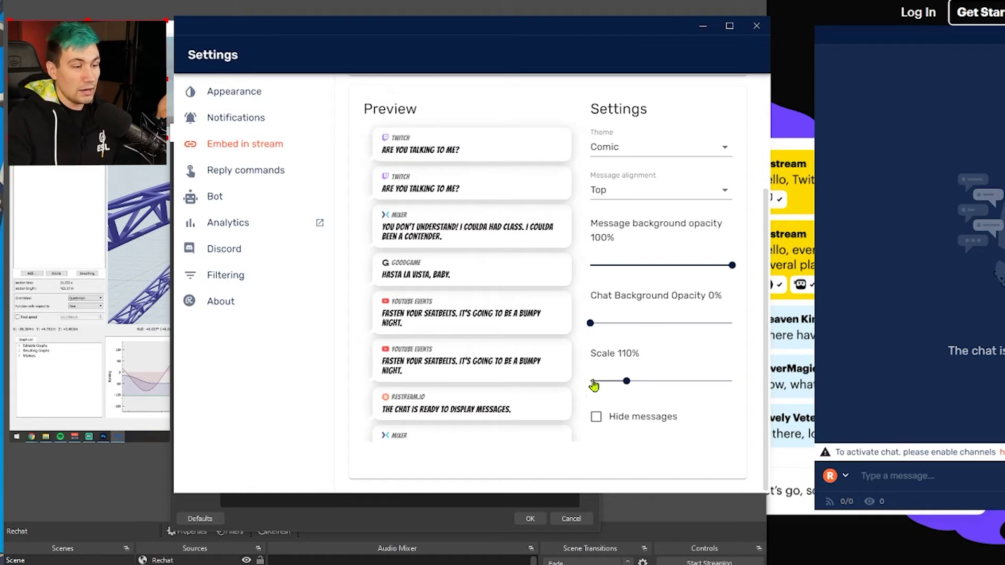
left_click_drag(625, 382, 791, 386)
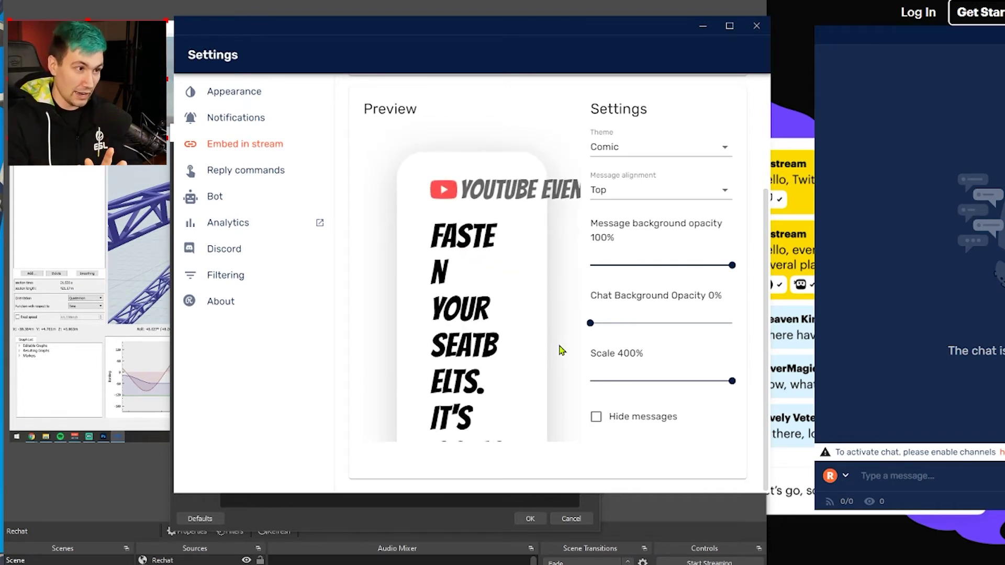
Copy the Restream Chat embed URL and return to OBS's Rechat source properties
scroll(560, 349, "up", 3)
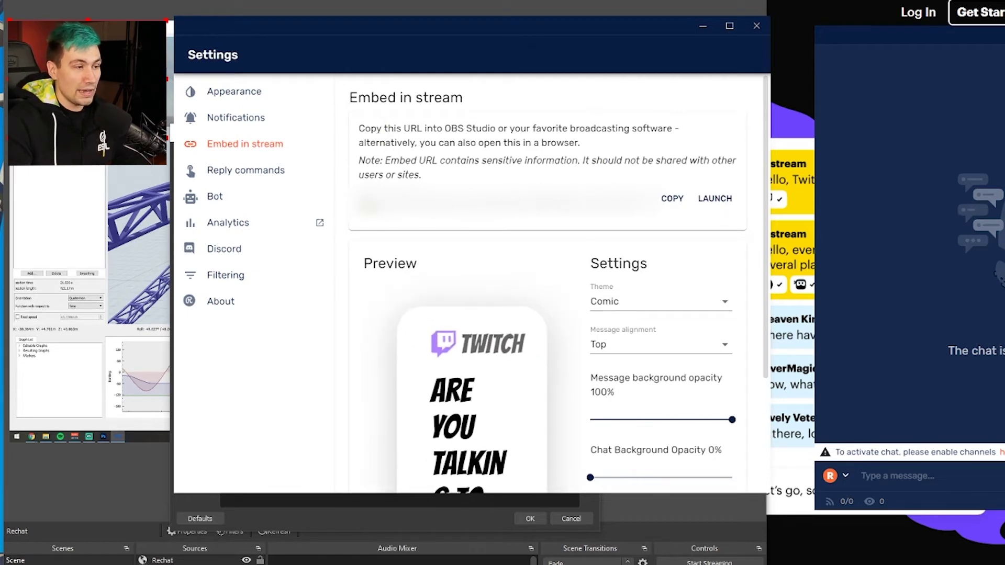
left_click(673, 201)
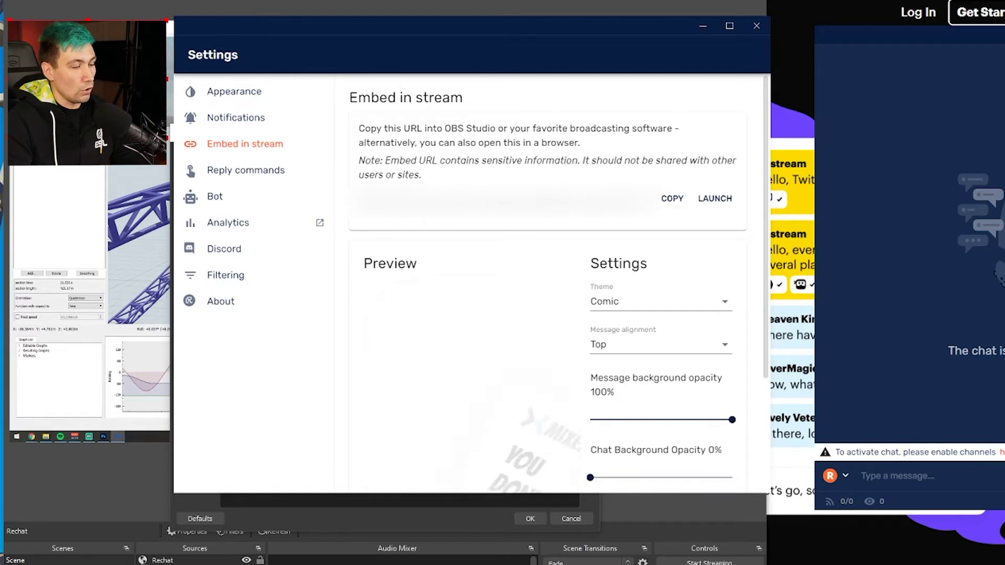
left_click(235, 503)
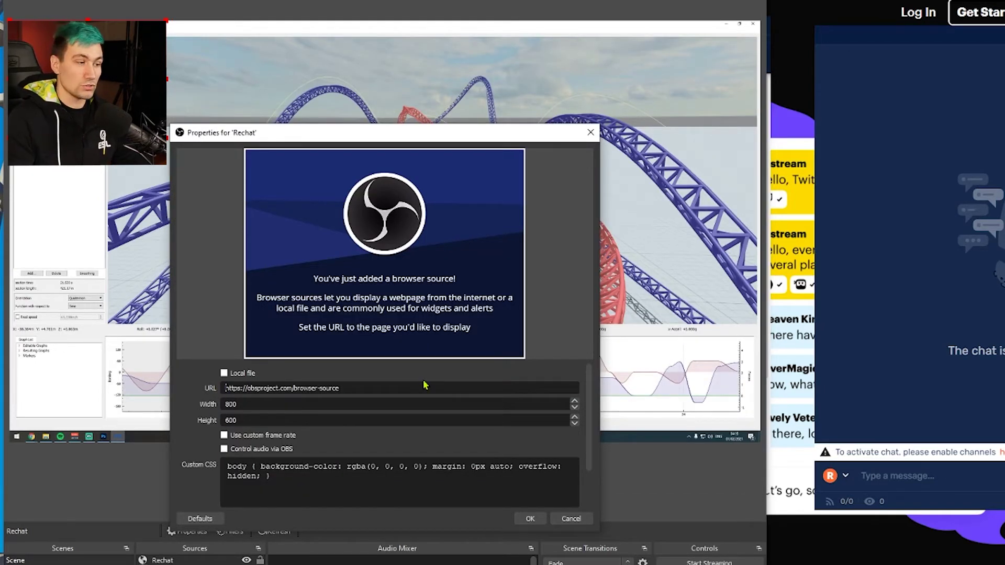
Replace the Rechat source URL with the copied embed URL and reposition the overlay in the preview
key("ctrl+a")
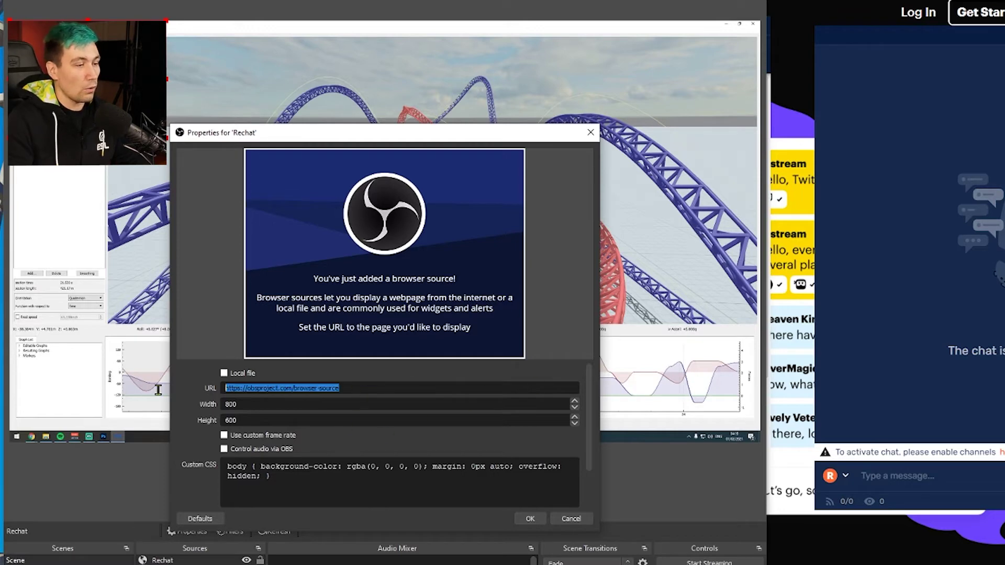
key("ctrl+v")
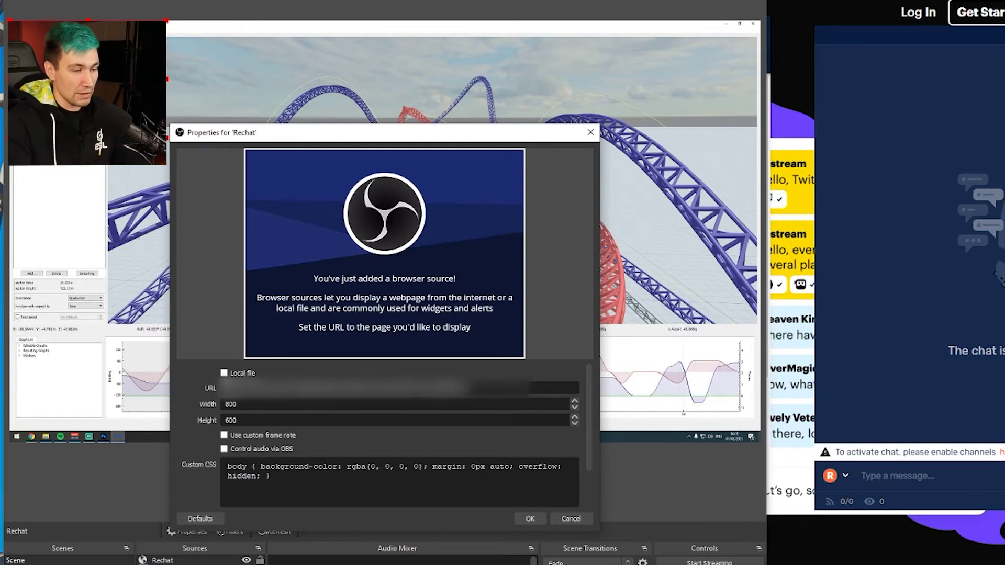
left_click(534, 520)
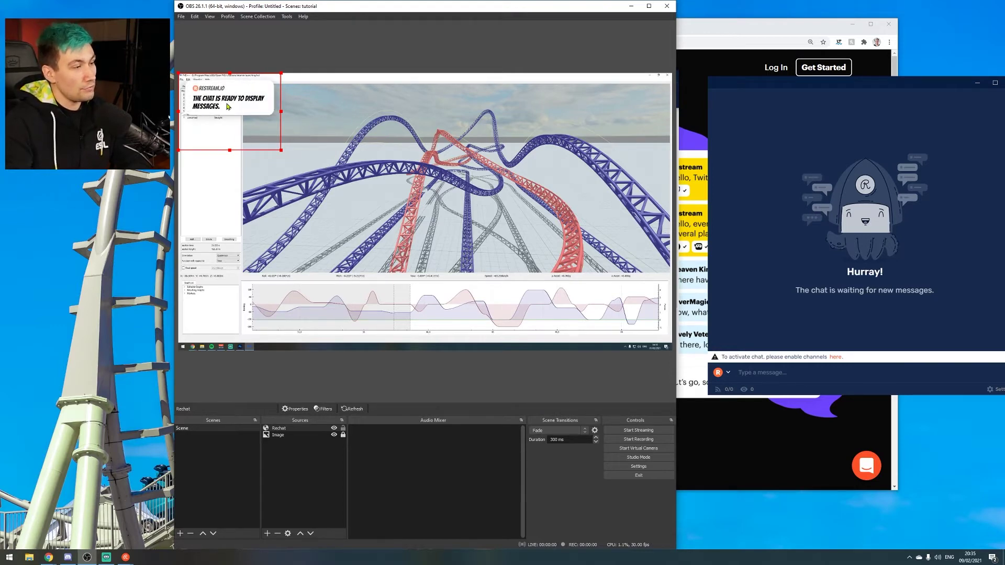
left_click_drag(227, 106, 294, 114)
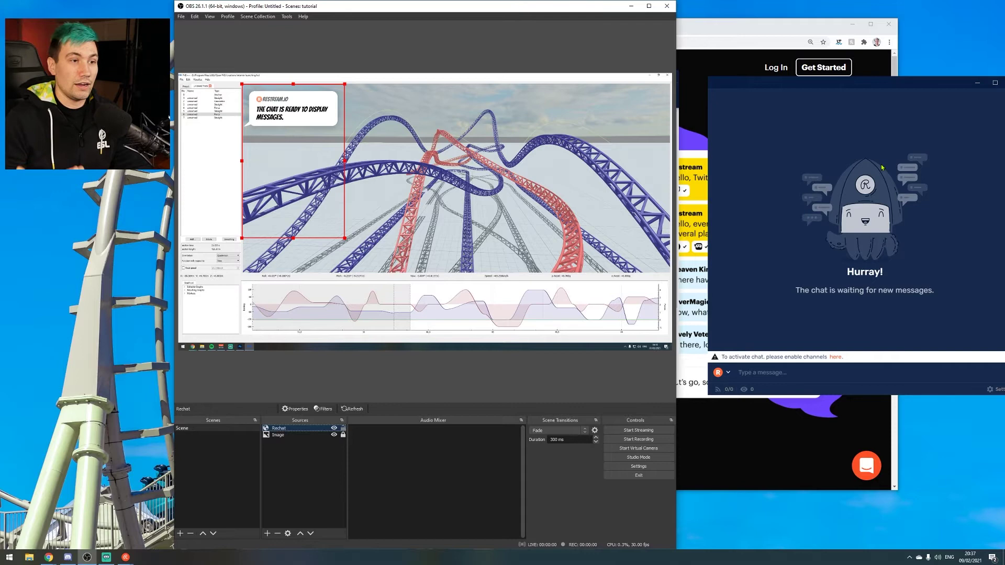
left_click_drag(848, 89, 798, 90)
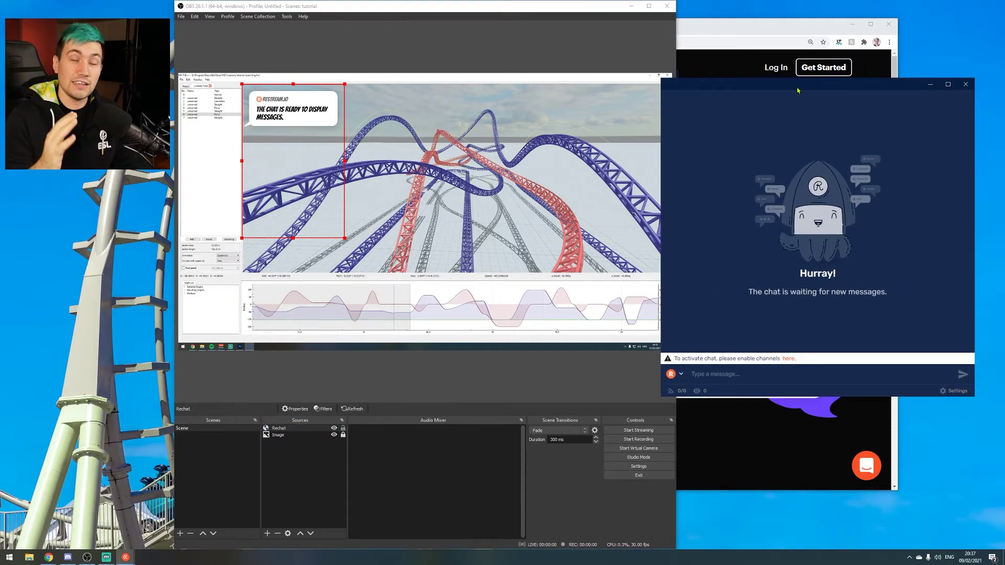
Move the chat window over OBS and follow the 'here' link to enable channels
left_click_drag(798, 91, 467, 85)
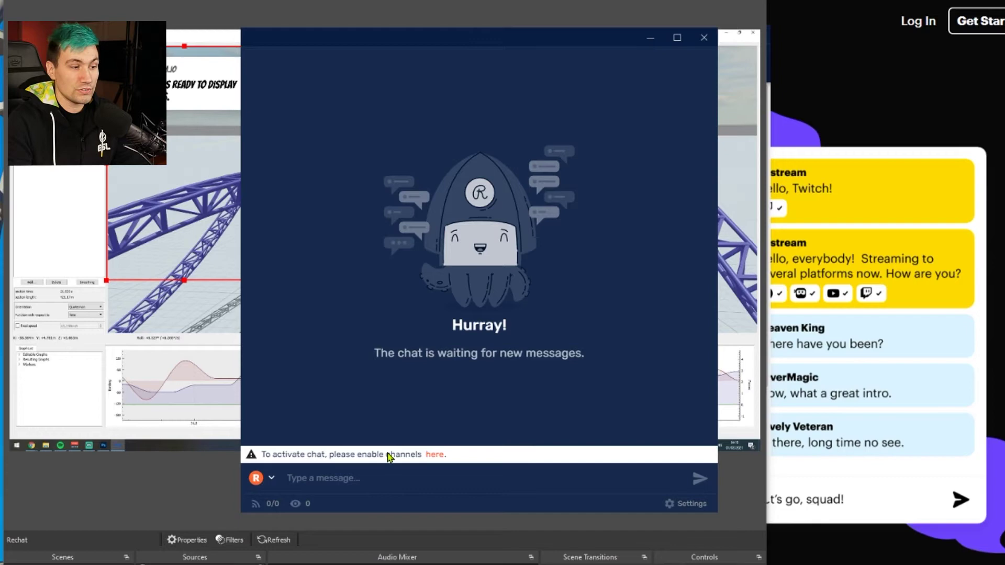
left_click(433, 455)
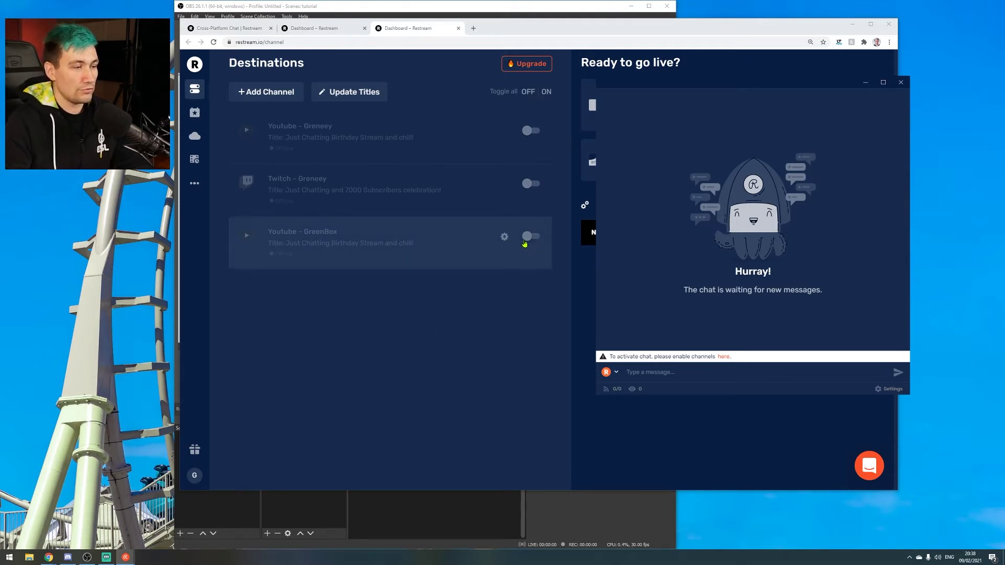
Switch on the YouTube destination and check Restream Chat's connected channels list
left_click(527, 238)
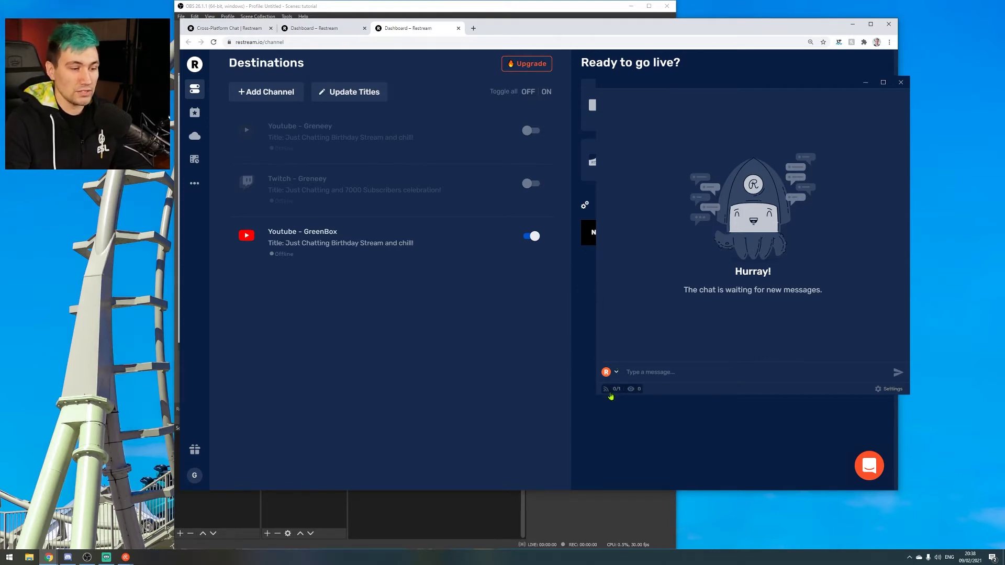
left_click(615, 391)
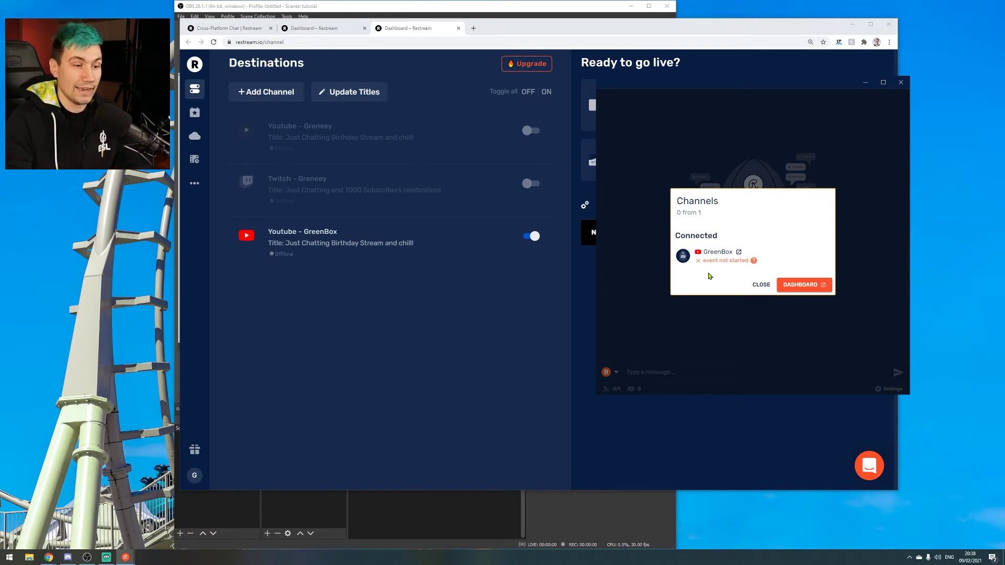
left_click(761, 284)
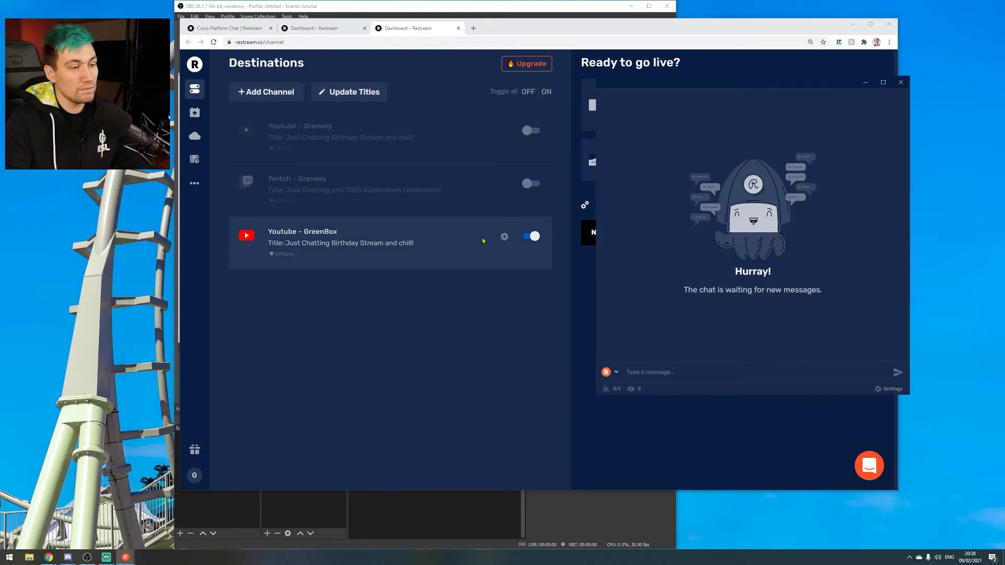
left_click(504, 236)
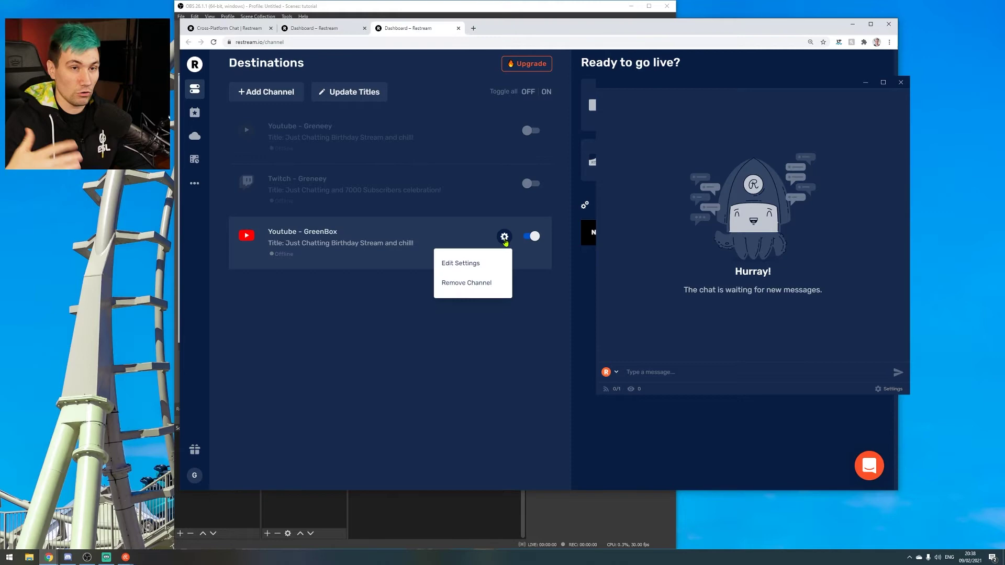
Set the YouTube destination's event to 'Building a Roller Coaster & Chatting' and save
left_click(473, 262)
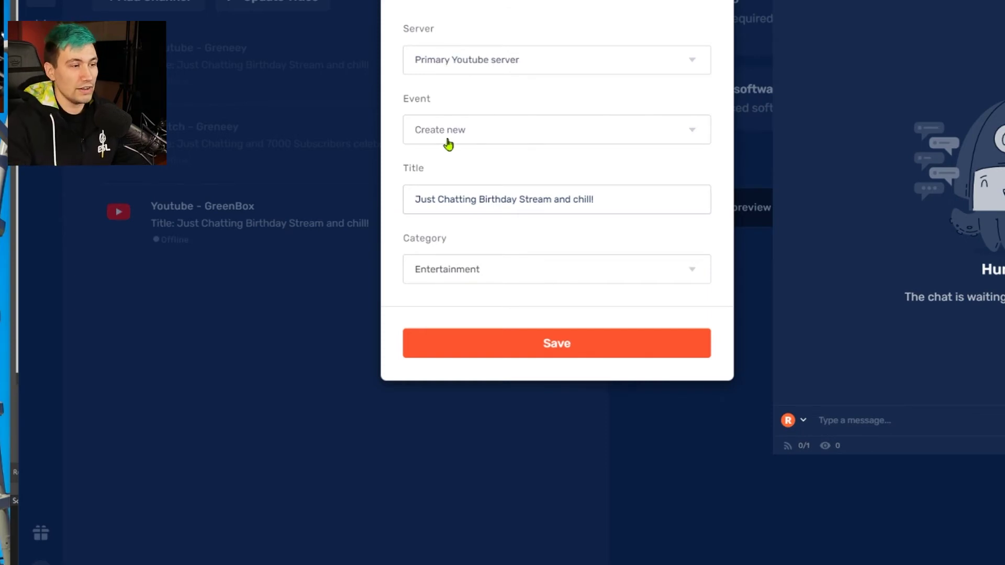
left_click(448, 141)
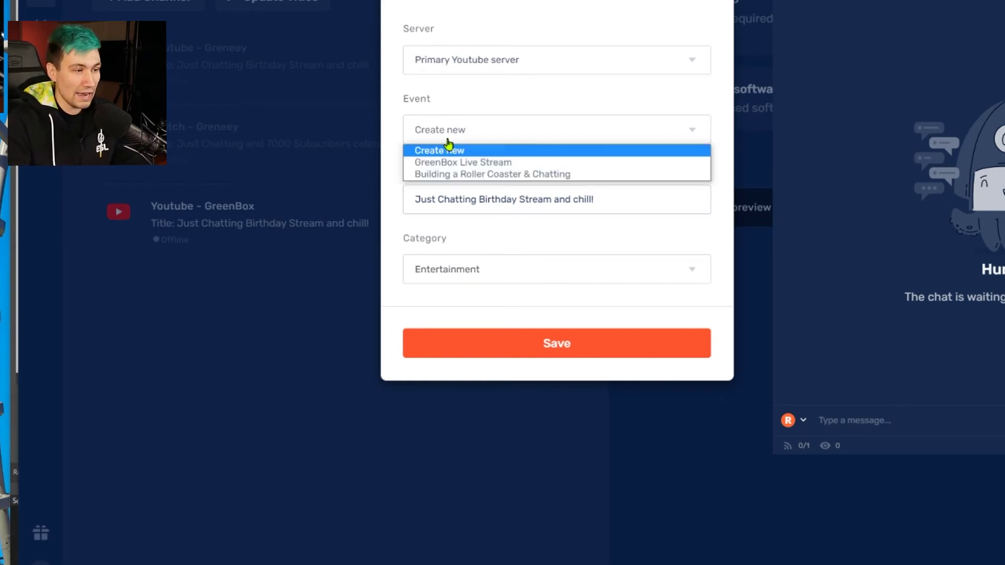
left_click(448, 176)
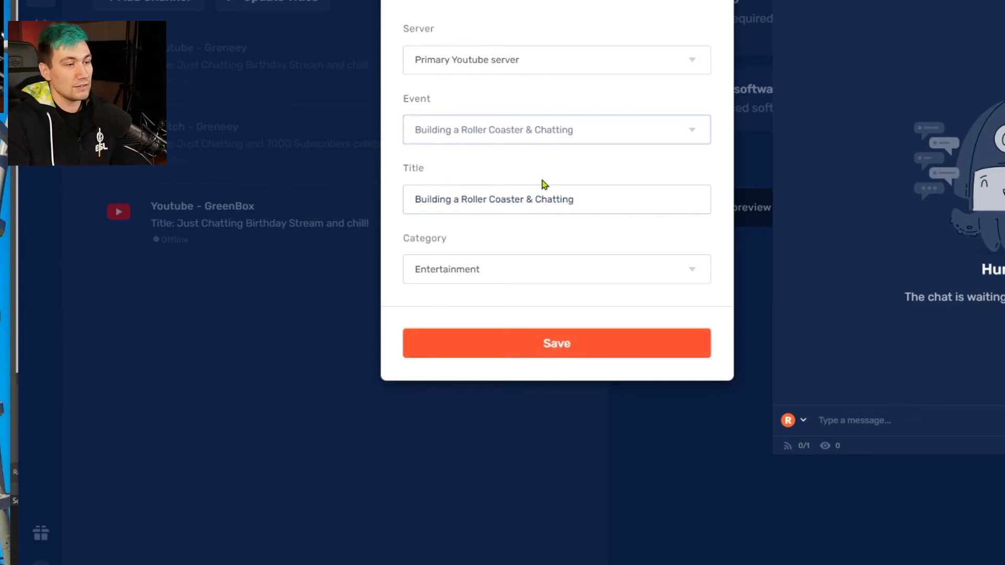
left_click(528, 344)
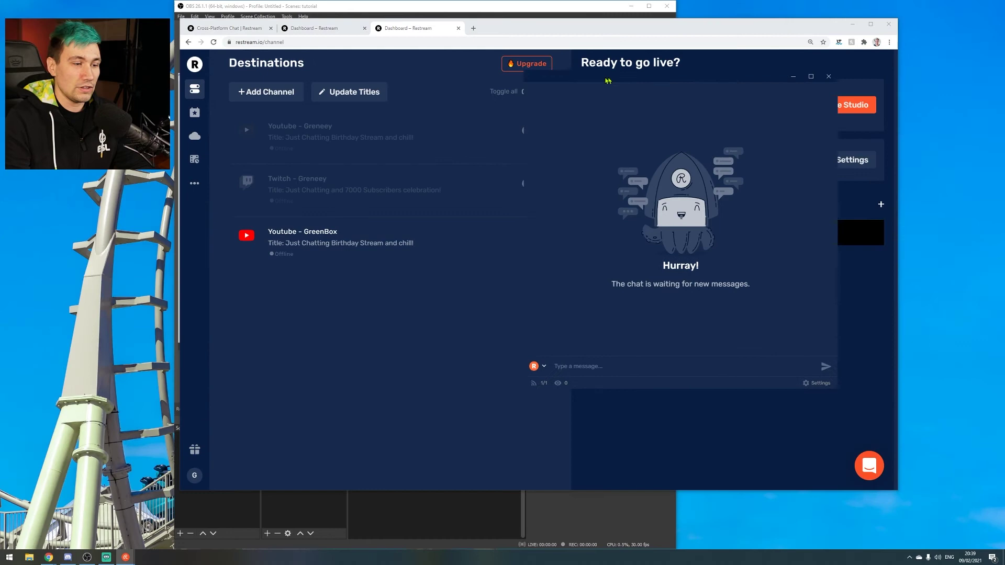
Confirm Restream Chat now shows 1 of 1 channels connected
left_click(526, 383)
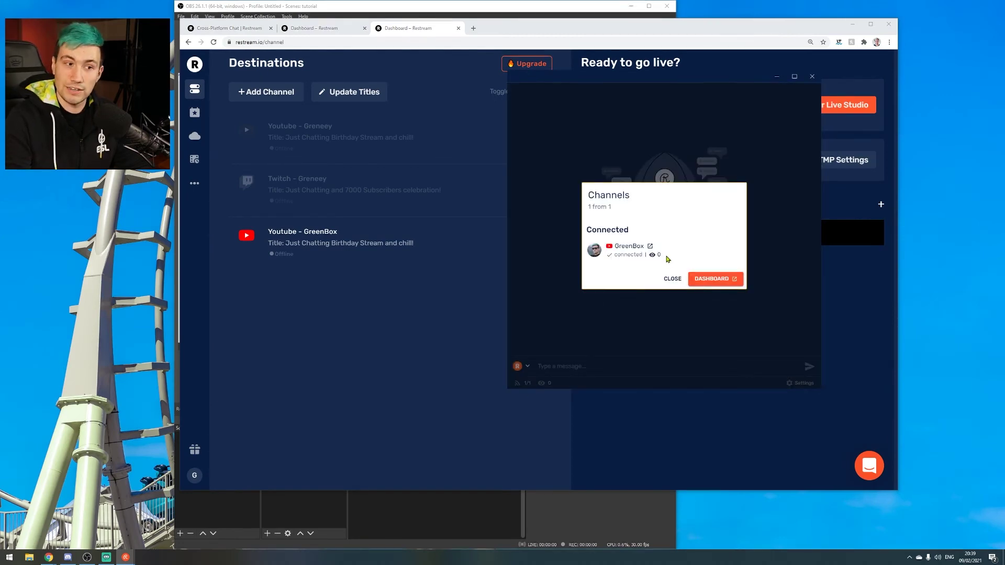
left_click_drag(668, 258, 648, 258)
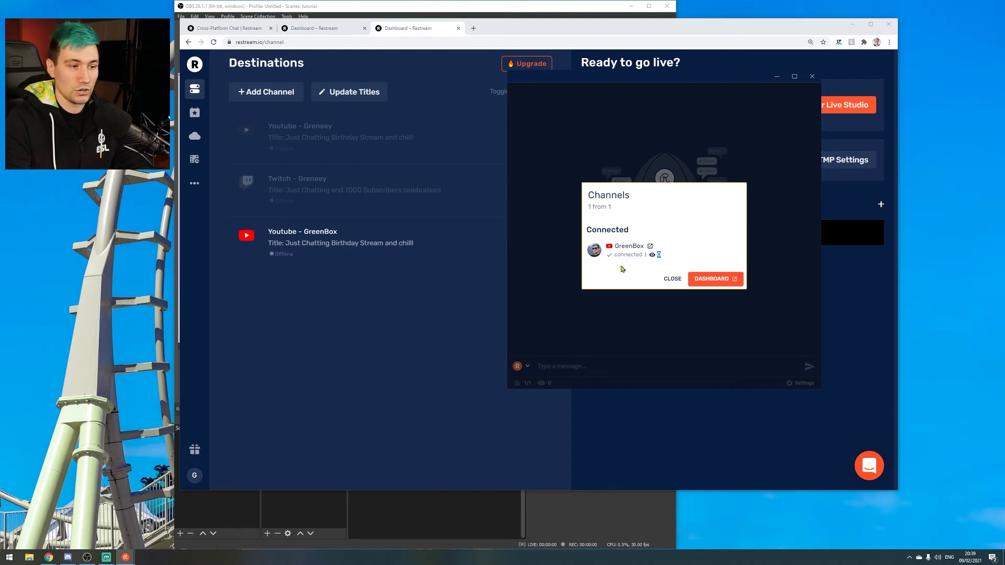
left_click(629, 298)
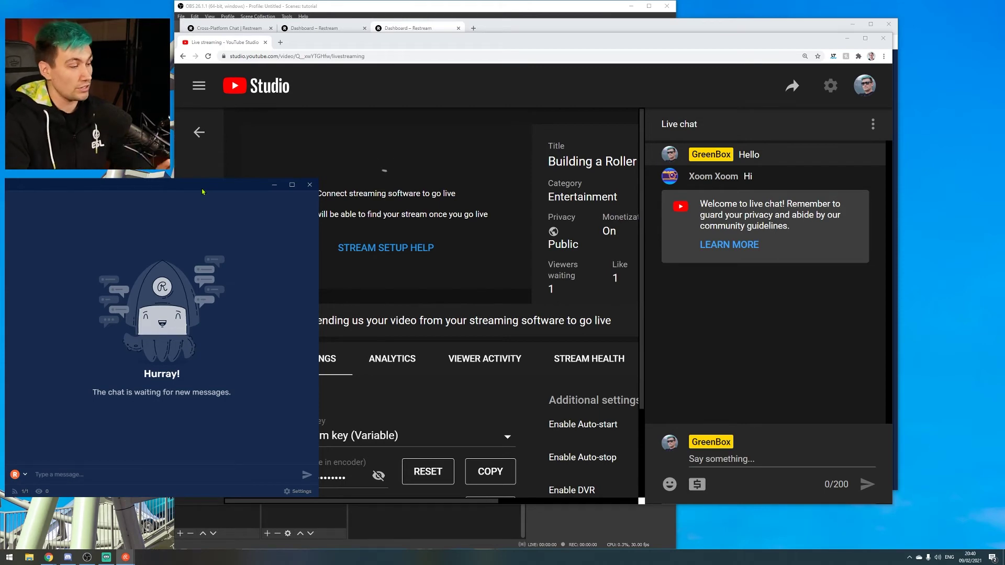
Post 'Hello everyone say hello to a tutorial' in YouTube live chat, then check OBS
left_click(740, 459)
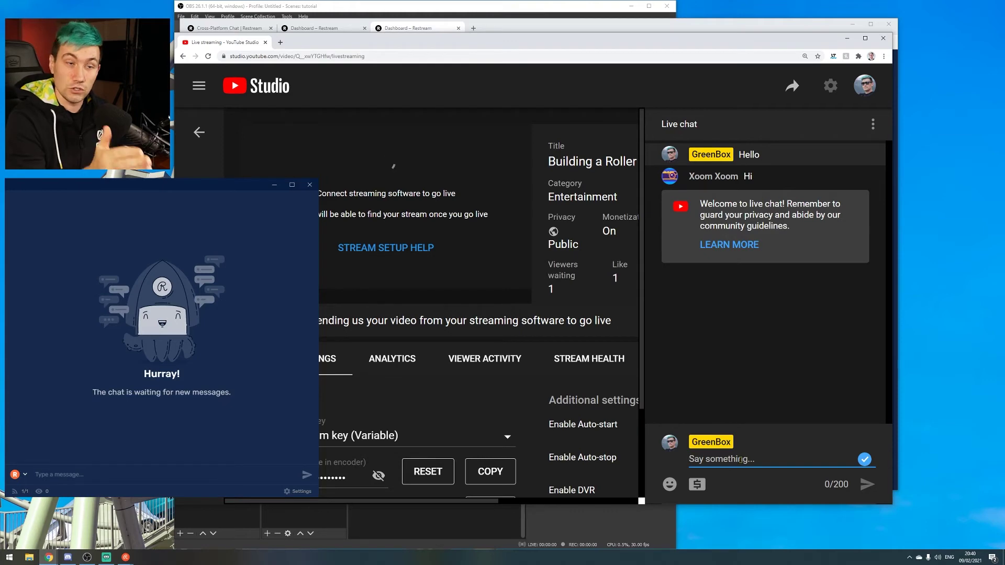
type("H")
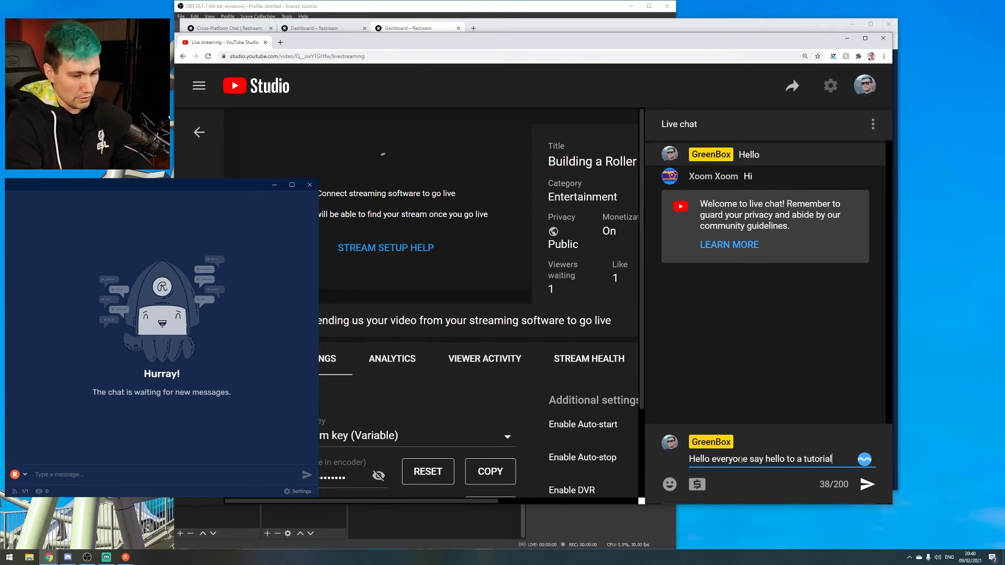
key("Return")
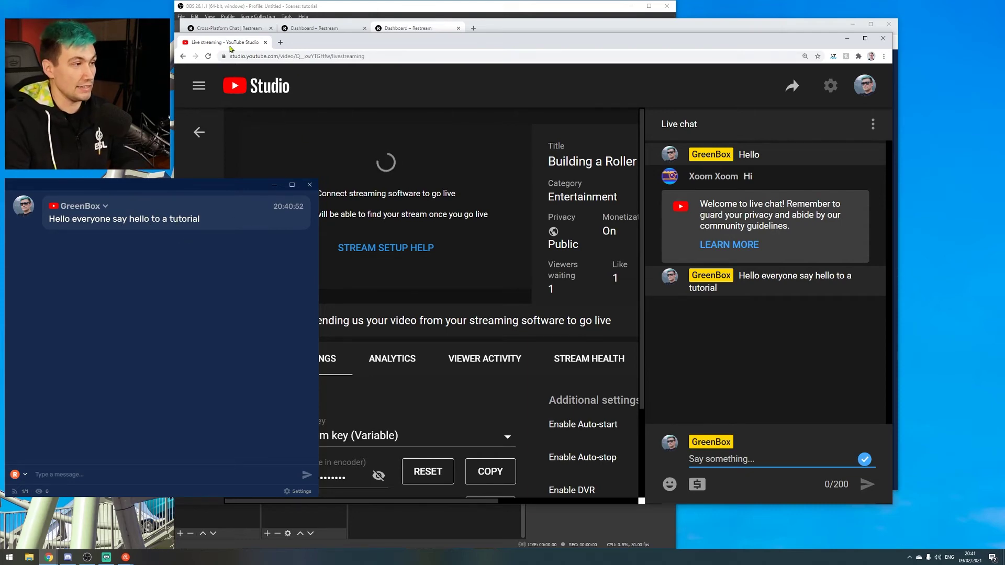
left_click(255, 7)
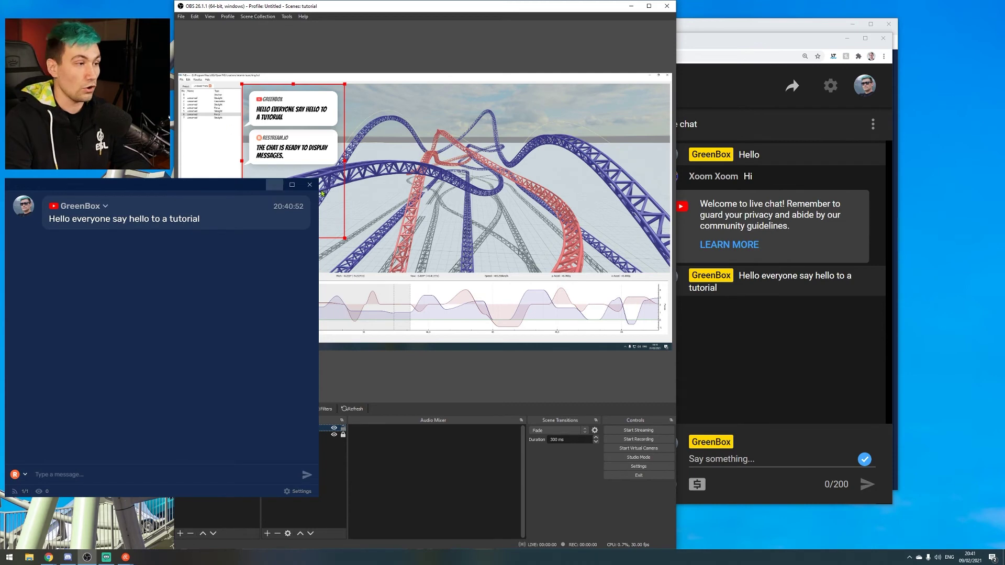
Lower the chat window and shift the Restream dashboard right so OBS is visible beside it
left_click_drag(226, 194, 242, 223)
left_click(763, 28)
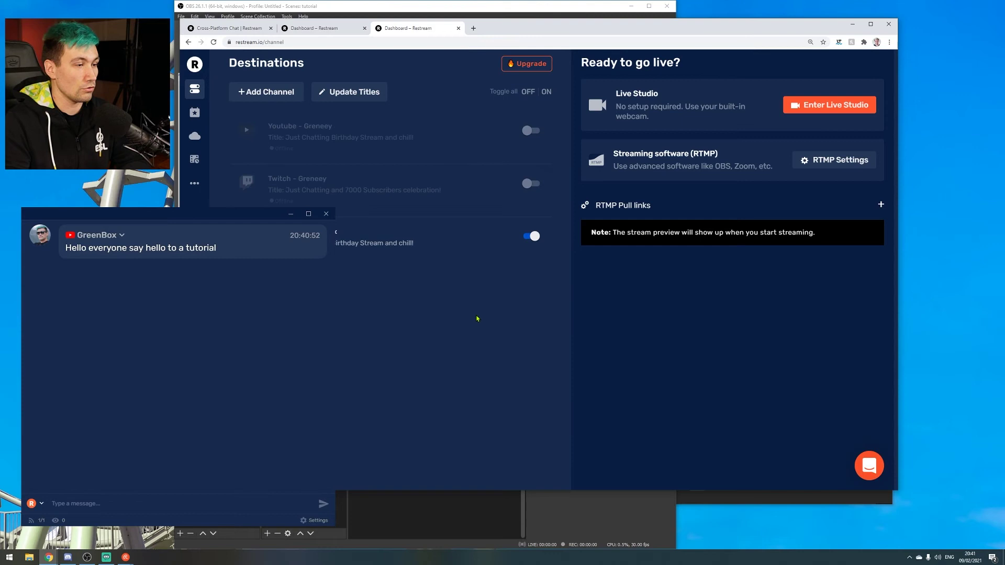
left_click_drag(525, 29, 668, 23)
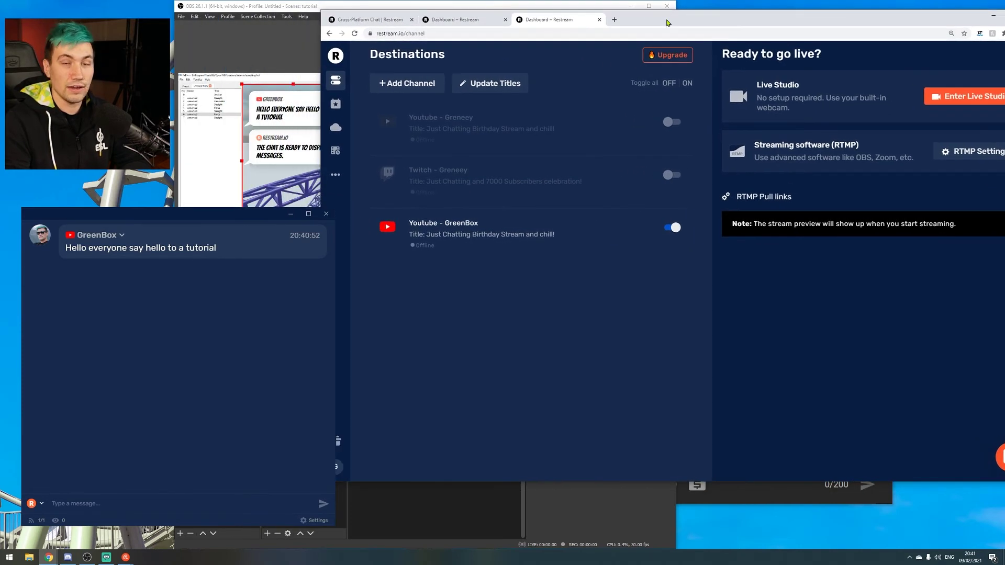